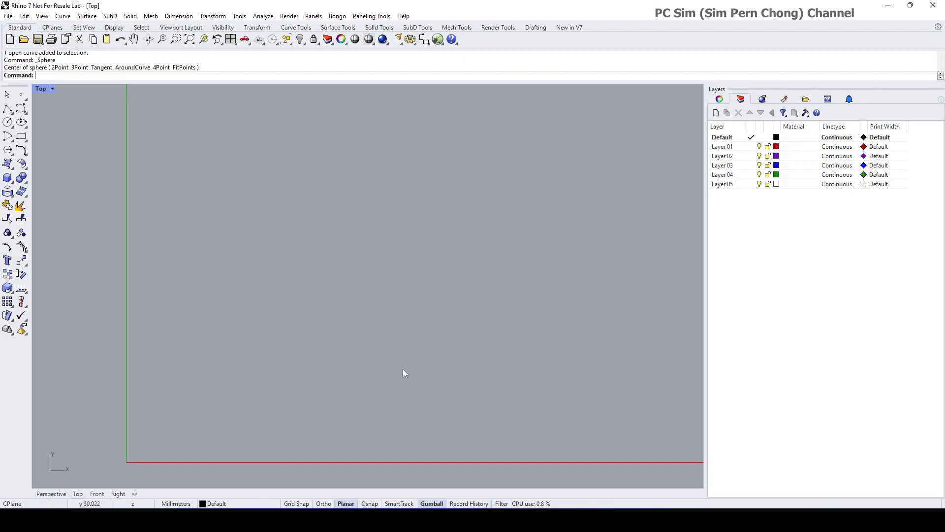
Turn on SmartTrack and draw a closed four-sided polyline with vertical sides, a horizontal base and a slightly sloping upper edge.
left_click(403, 504)
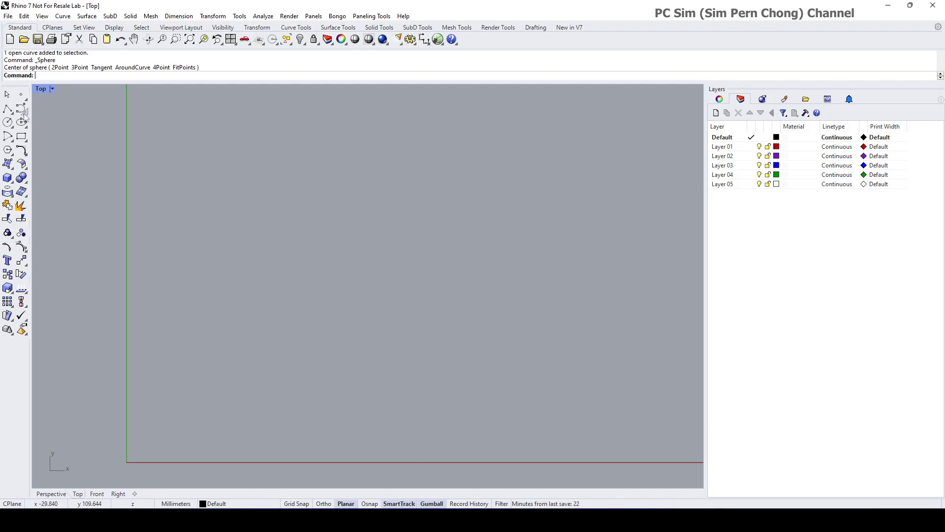
left_click(7, 109)
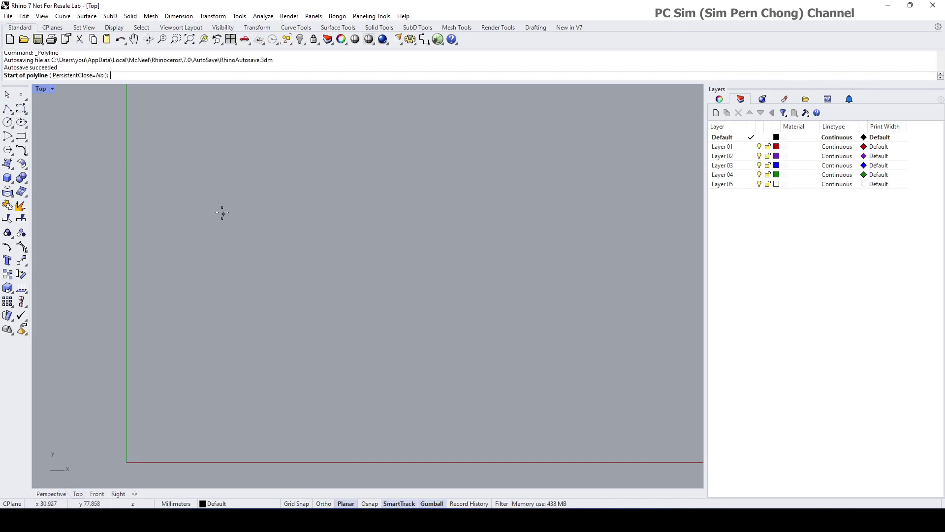
left_click(211, 200)
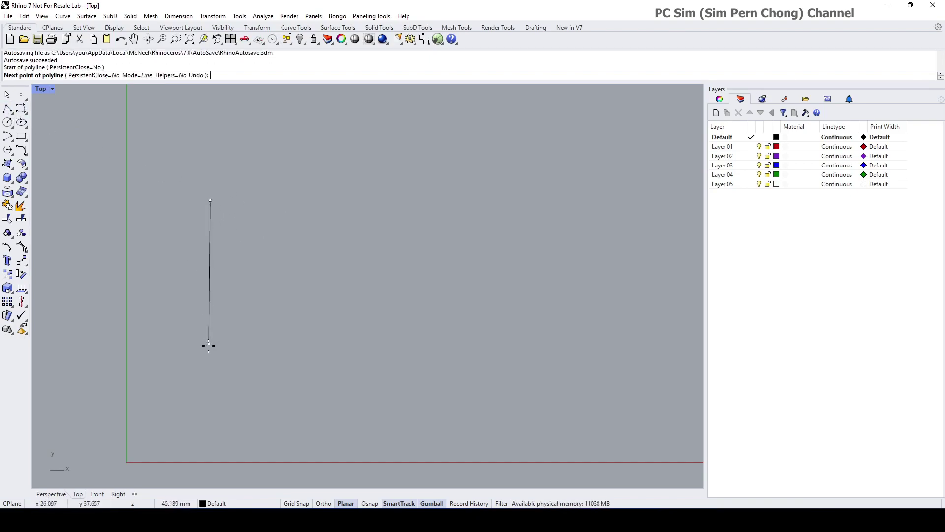
key("F8")
left_click(211, 395)
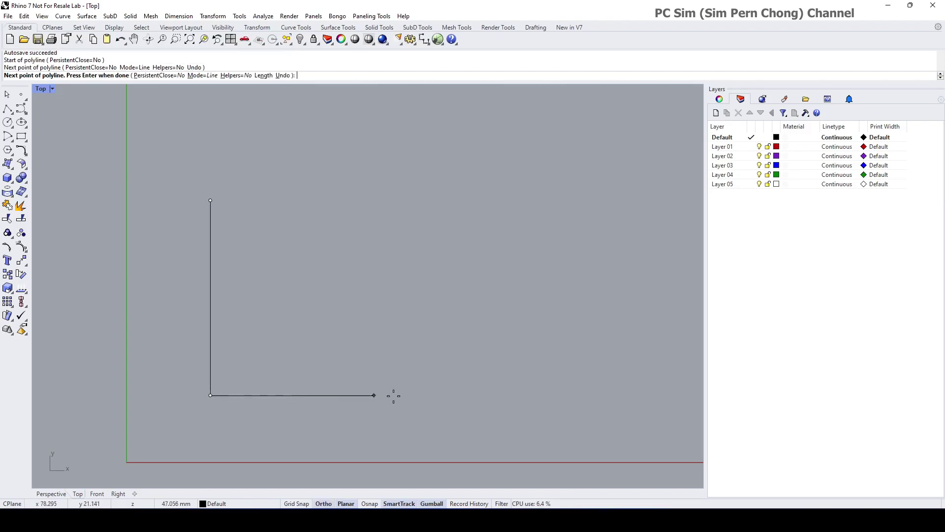
left_click(472, 395)
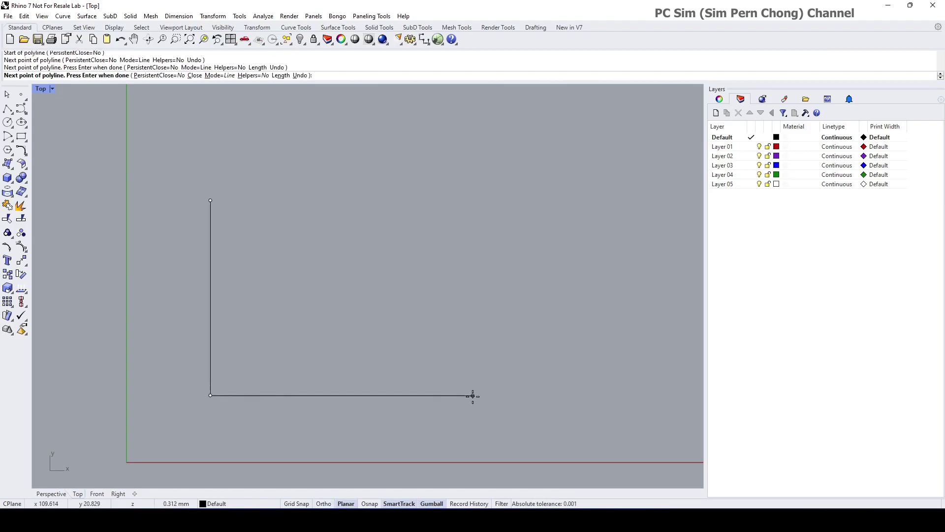
left_click(473, 185)
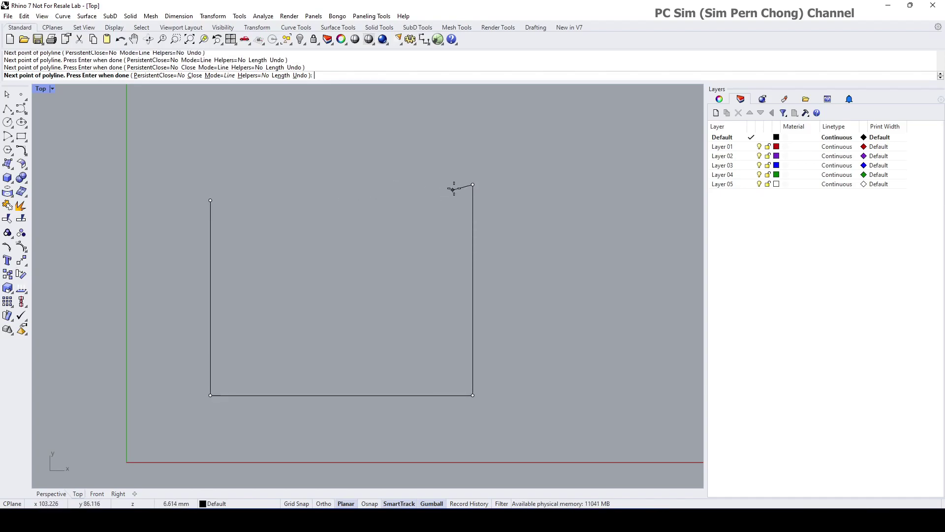
left_click(211, 200)
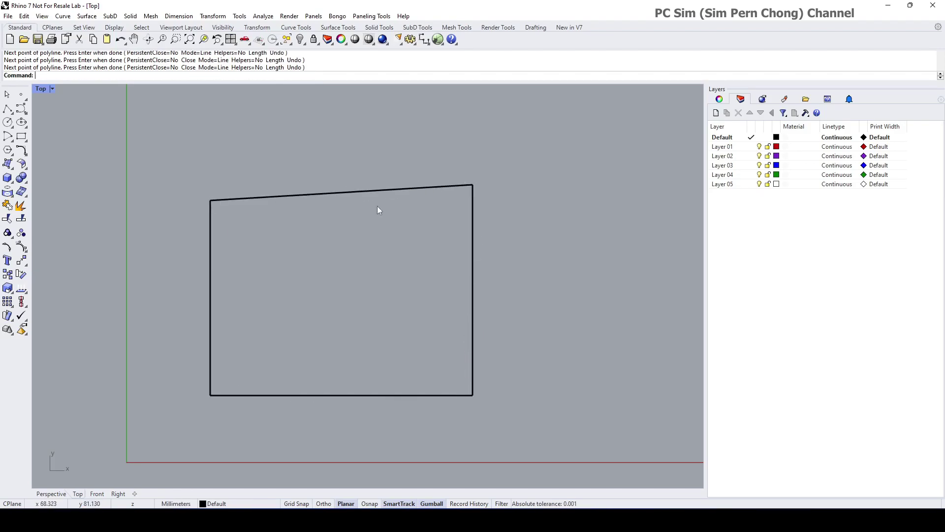
Delete the closed four-sided polyline and enable the End object snap.
left_click(425, 188)
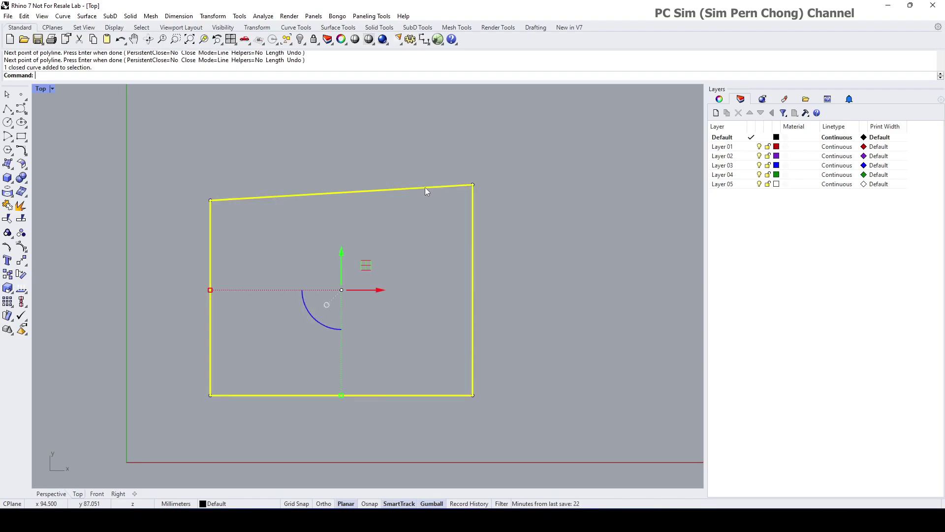
key("Delete")
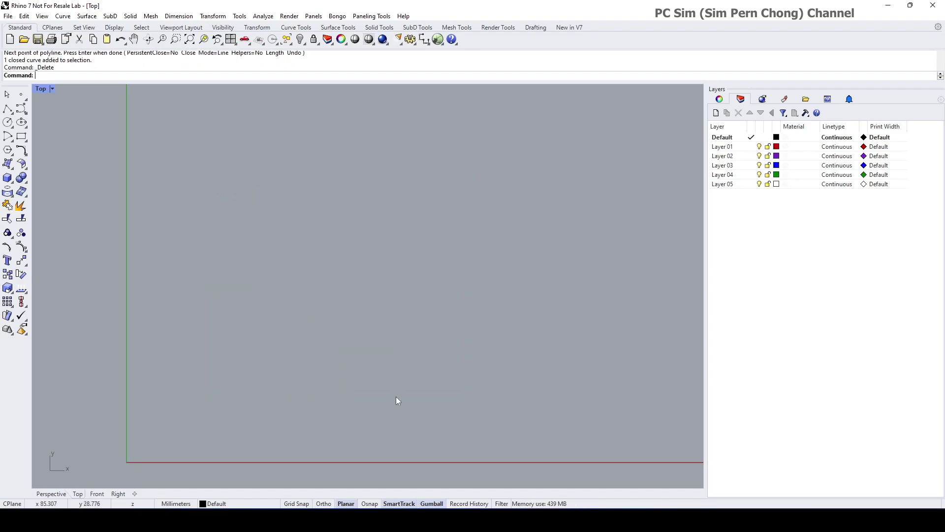
left_click(370, 504)
left_click_drag(189, 424, 488, 145)
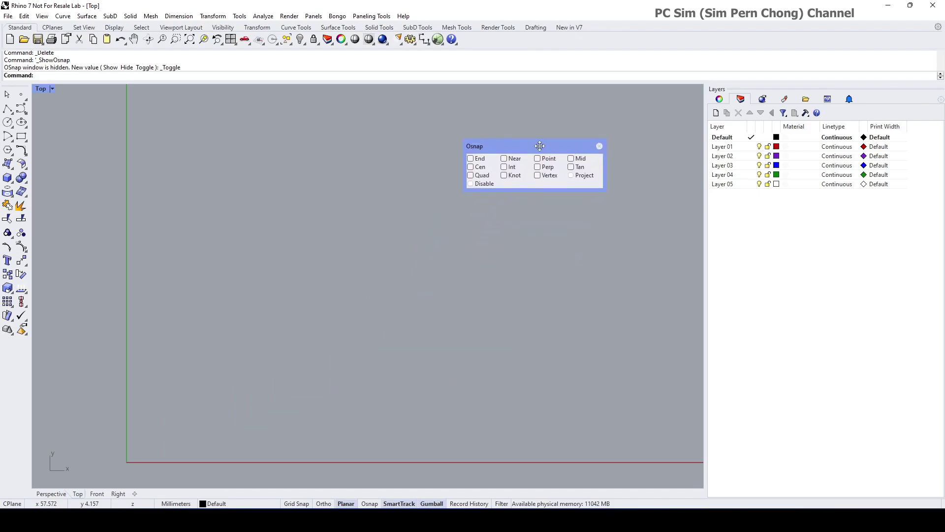
left_click_drag(547, 146, 578, 164)
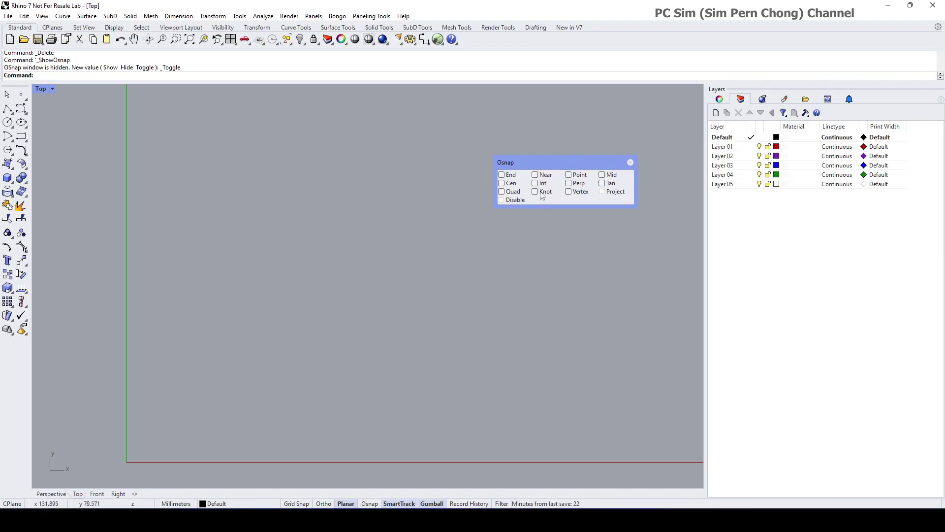
left_click(502, 176)
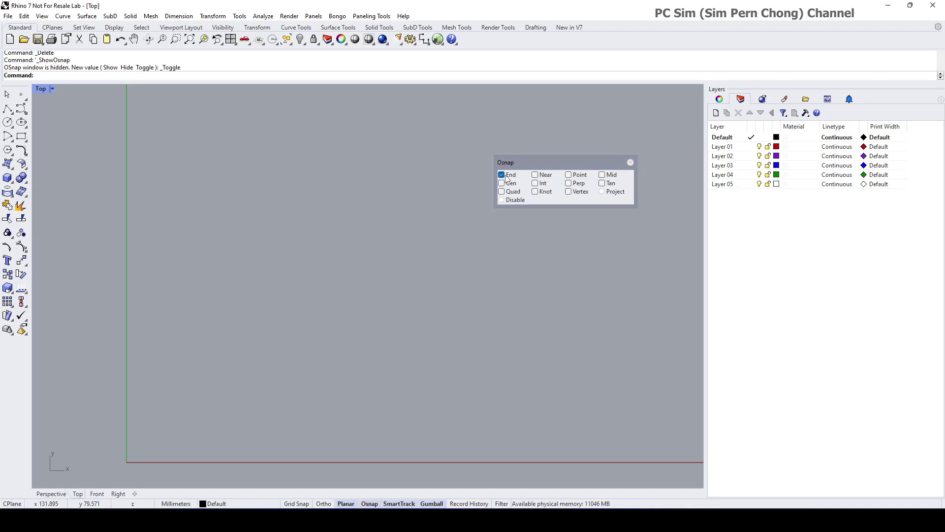
Draw a closed rectangular polyline about 66 by 43 mm, aligning the fourth corner with the start point using SmartTrack.
left_click(8, 109)
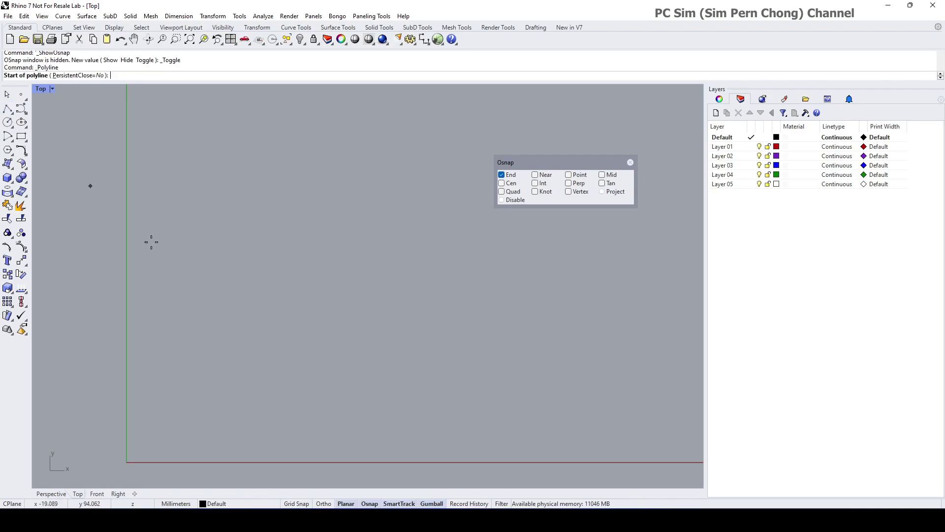
left_click(226, 287)
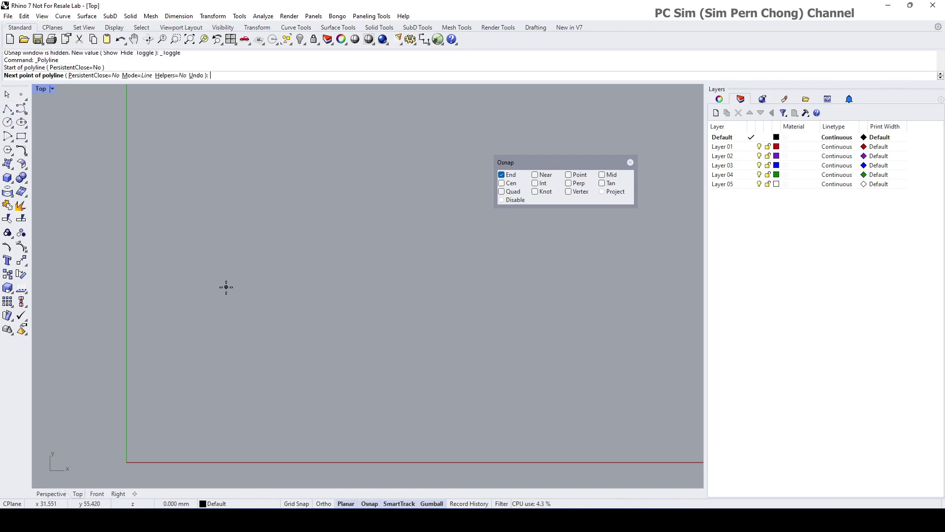
left_click(226, 421)
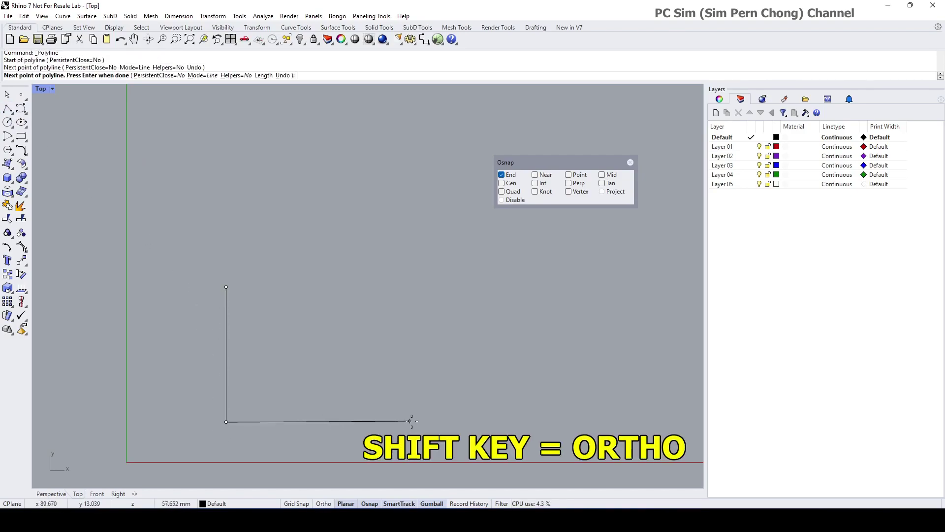
left_click(433, 417)
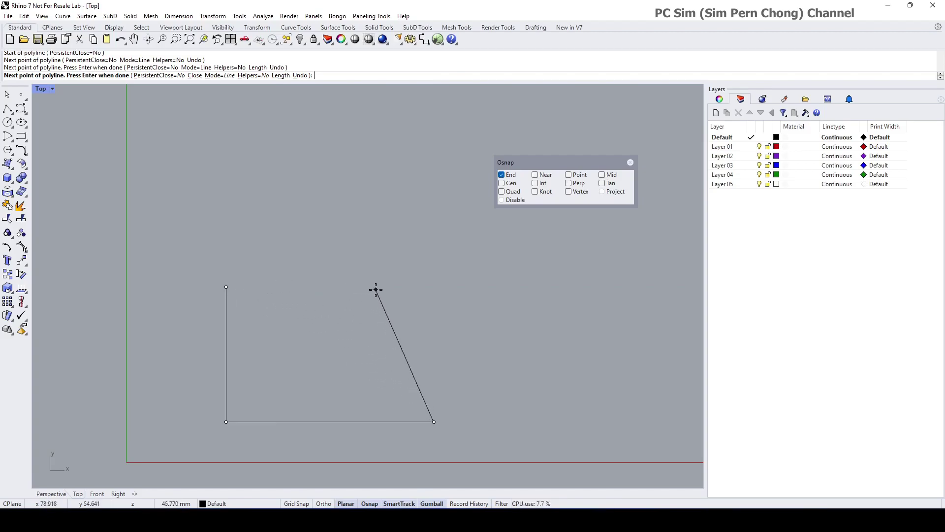
key("F8")
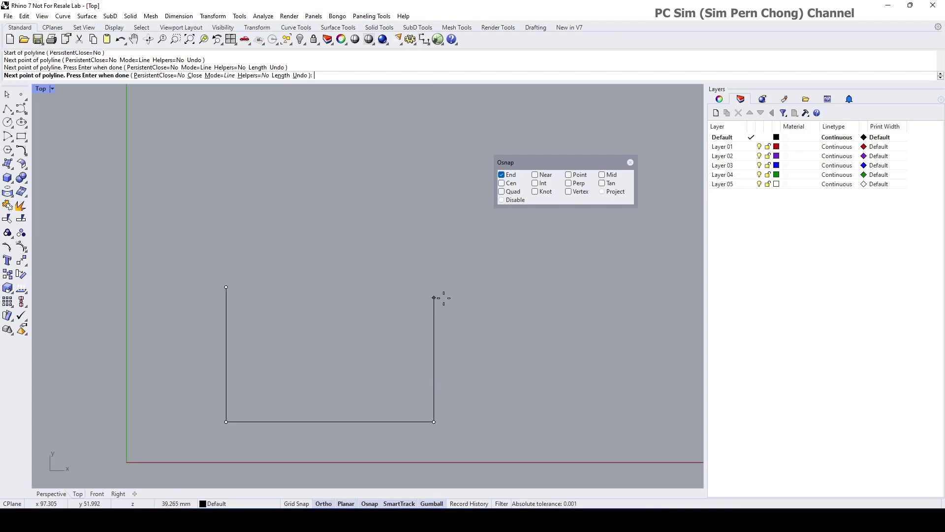
key("F8")
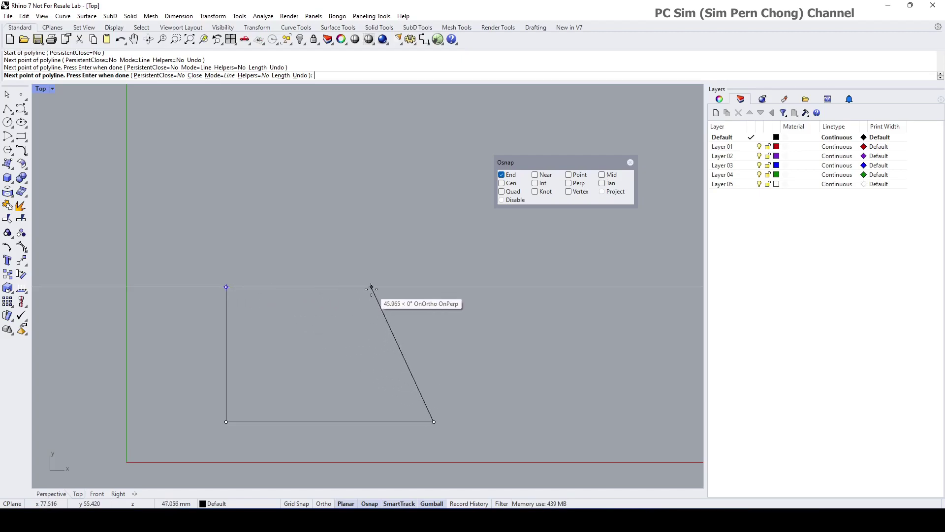
key("F8")
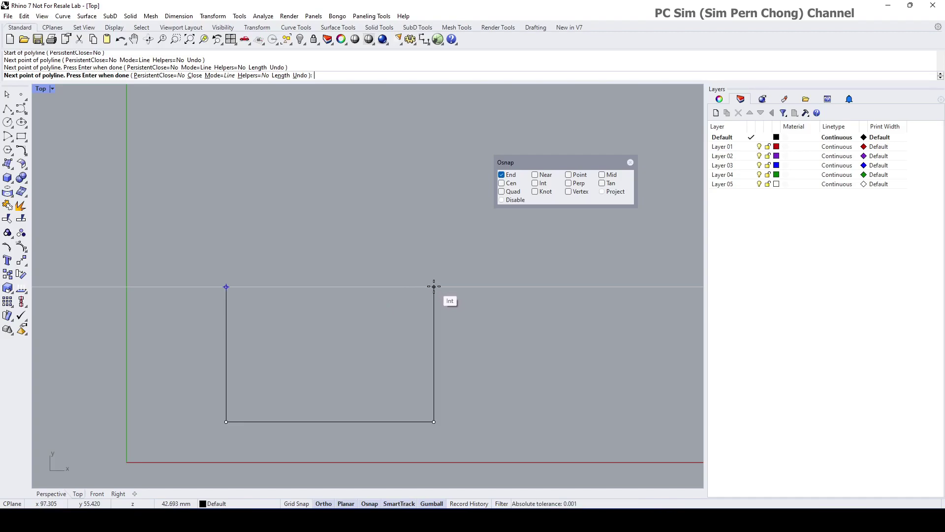
left_click(434, 286)
key("F8")
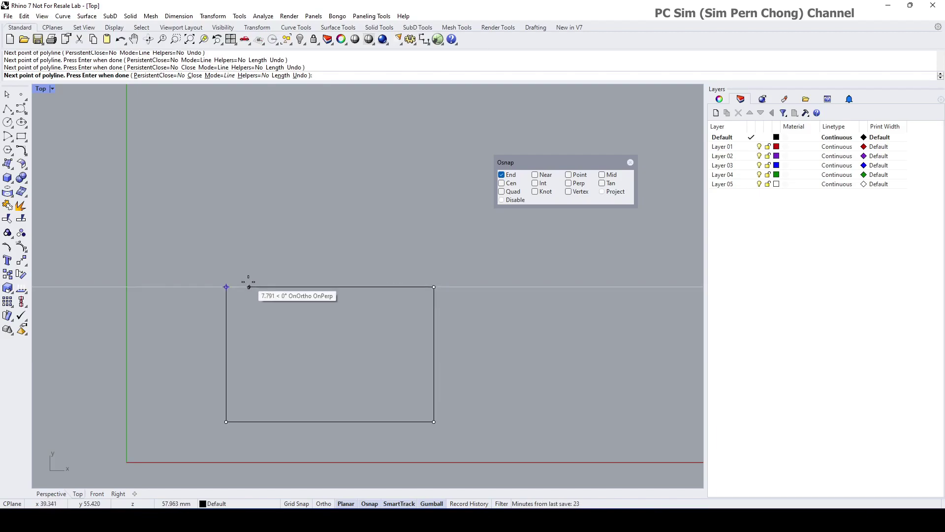
left_click(226, 287)
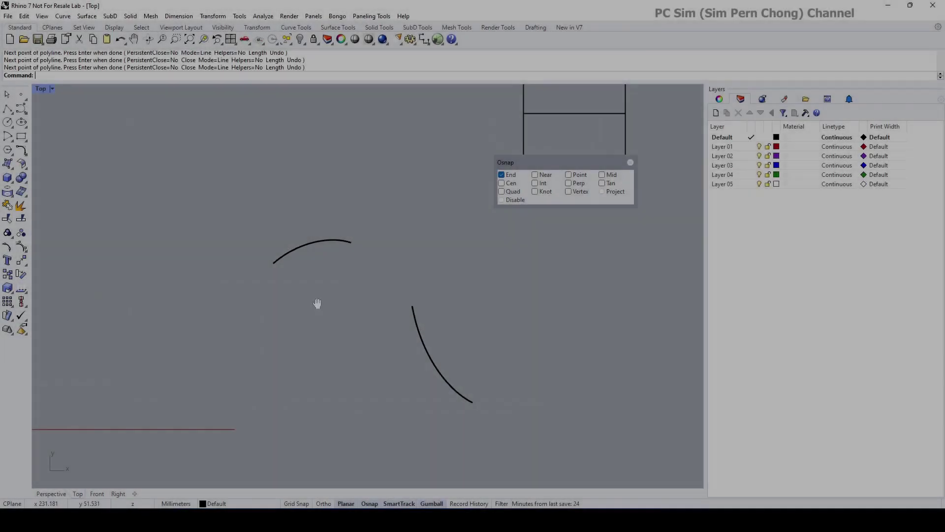
Place a point object where the tangent tracking lines from the facing ends of the two open curves intersect.
right_click_drag(316, 303, 226, 249)
scroll(246, 315, "up", 3)
scroll(247, 302, "up", 2)
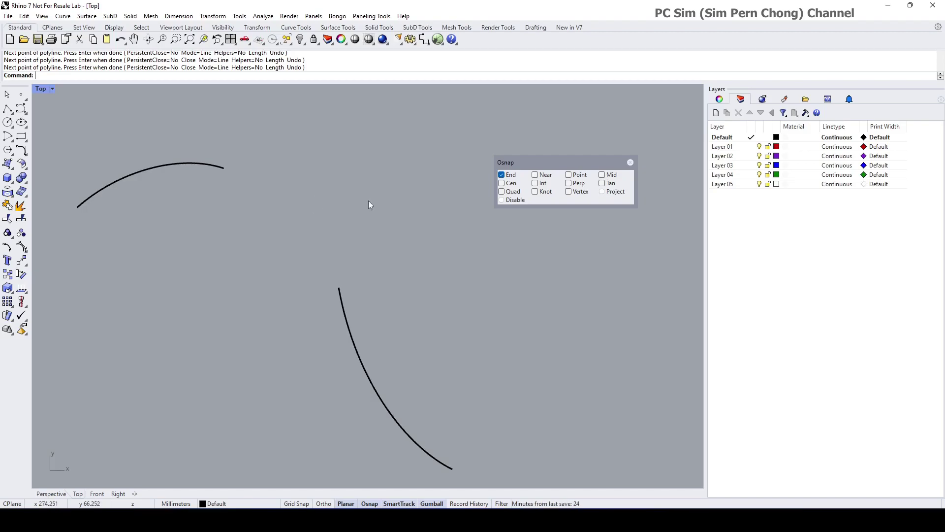
left_click_drag(524, 162, 540, 194)
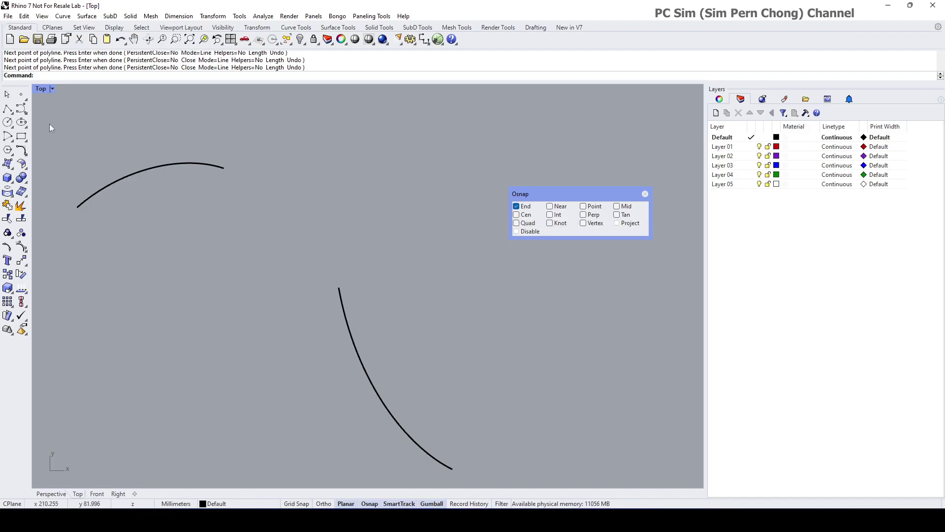
left_click(22, 98)
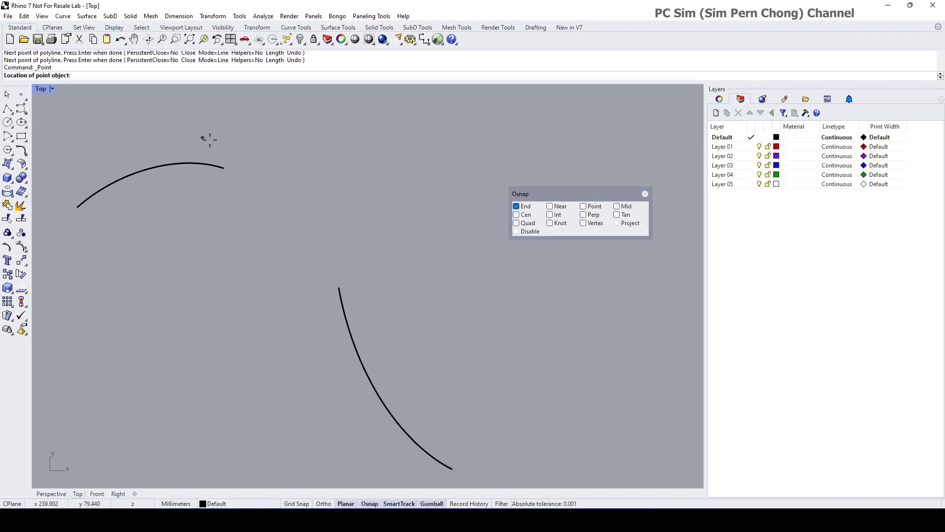
mouse_move(224, 168)
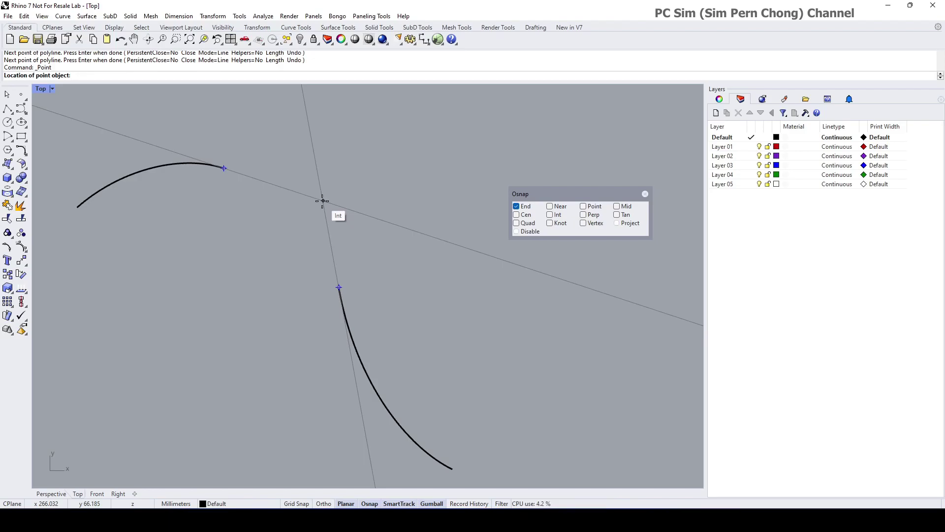
left_click(322, 201)
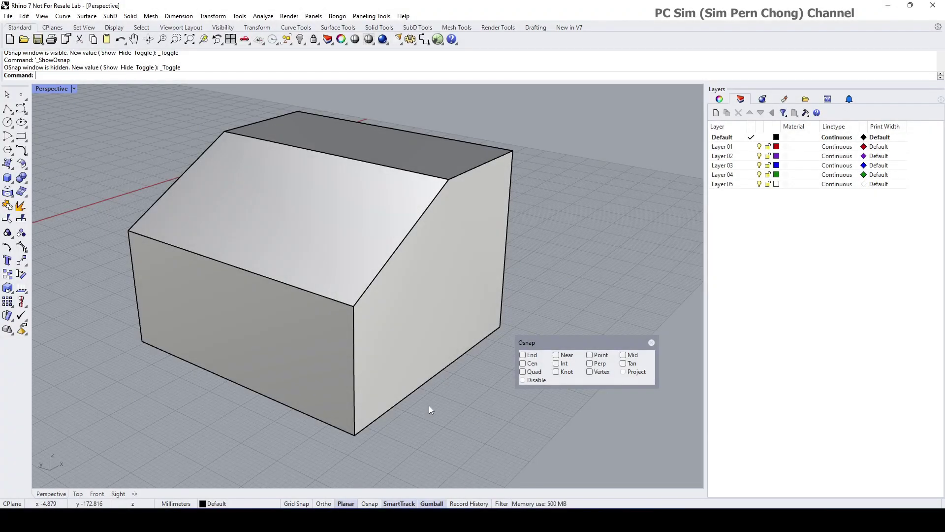
Enable the Mid object snap and place a point object on the solid's sloped edge, 10 mm up the slope from its midpoint.
right_click_drag(429, 406, 410, 401)
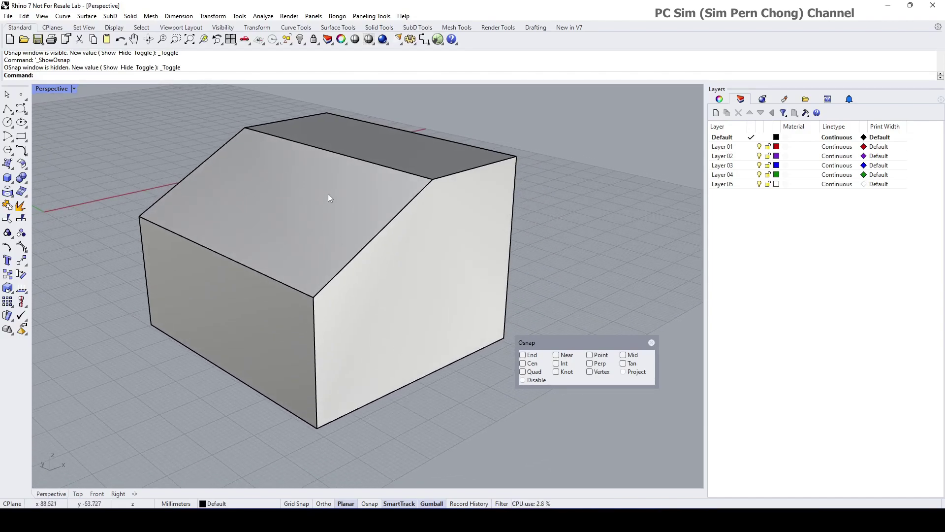
mouse_move(312, 179)
right_mouse_down()
mouse_move(243, 156)
mouse_move(271, 192)
mouse_move(274, 164)
mouse_move(305, 195)
right_mouse_up()
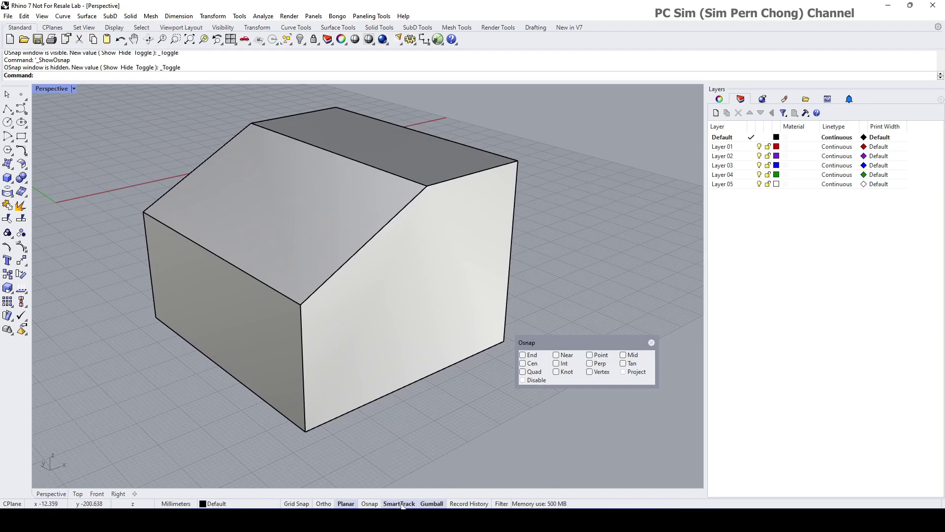
right_click_drag(421, 457, 417, 409)
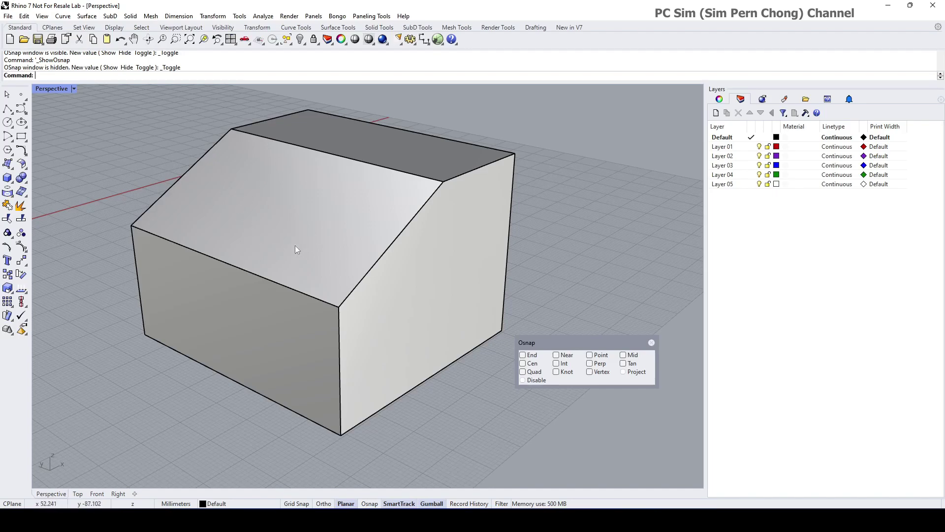
left_click(20, 94)
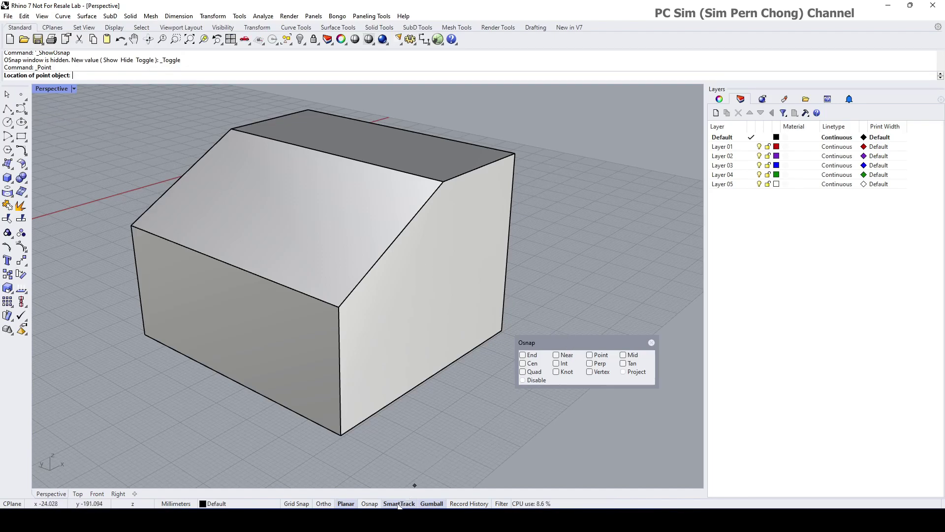
left_click_drag(566, 342, 555, 262)
left_click(612, 275)
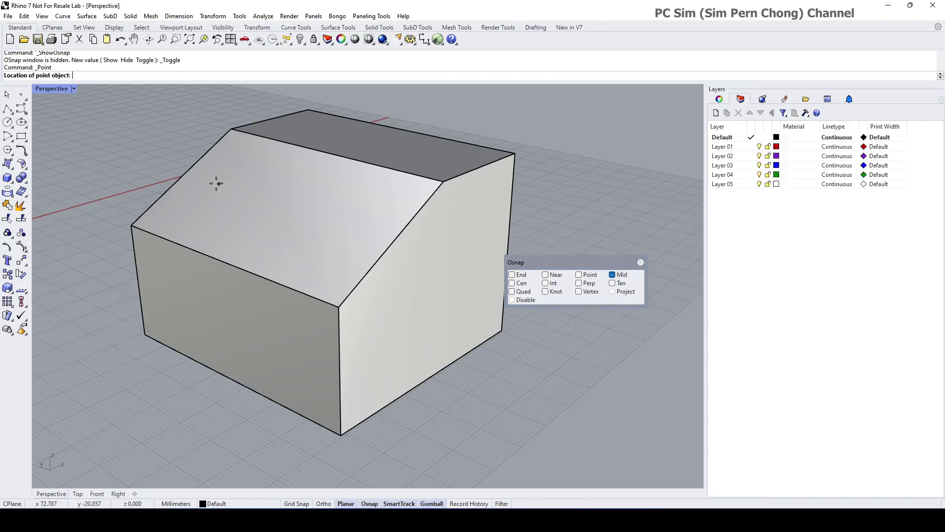
right_click_drag(186, 175, 354, 265)
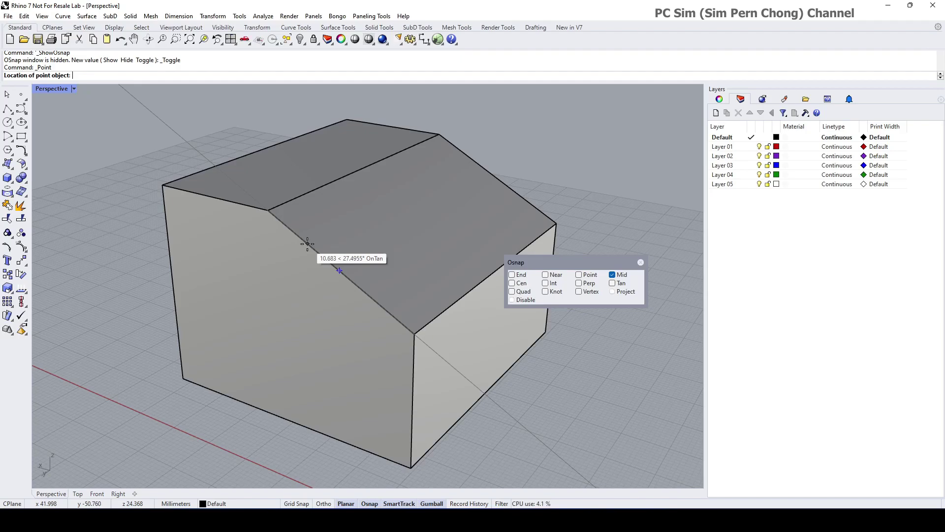
type("10")
key("Return")
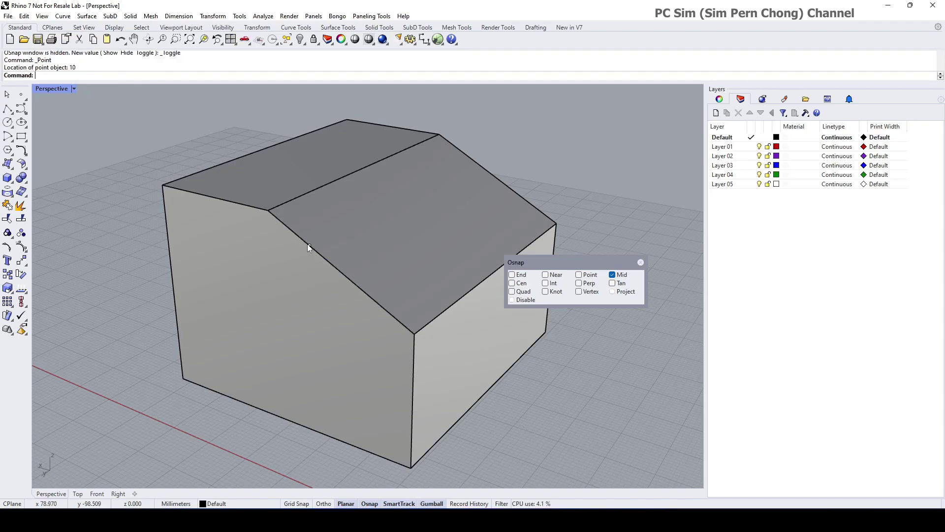
Select the point object on the sloped edge and inspect its position on the solid.
right_click_drag(309, 247, 270, 258)
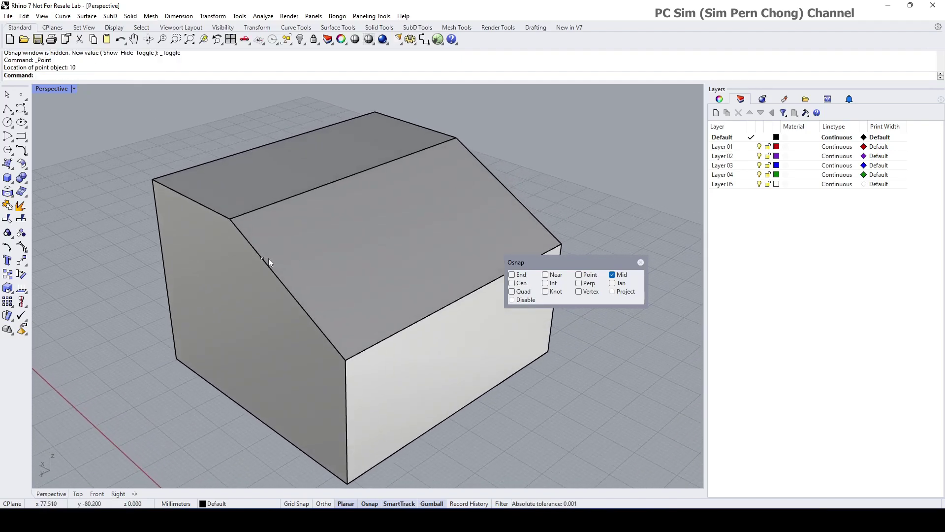
left_click(262, 259)
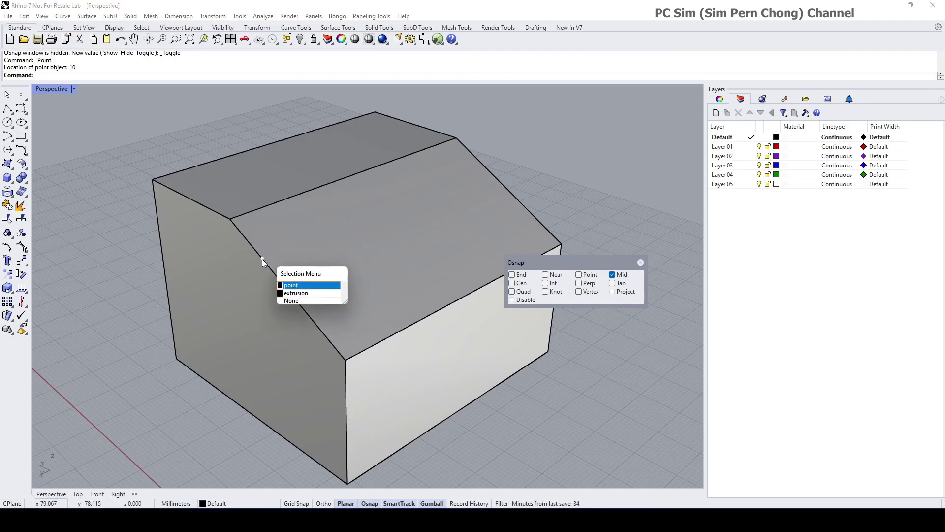
left_click(293, 287)
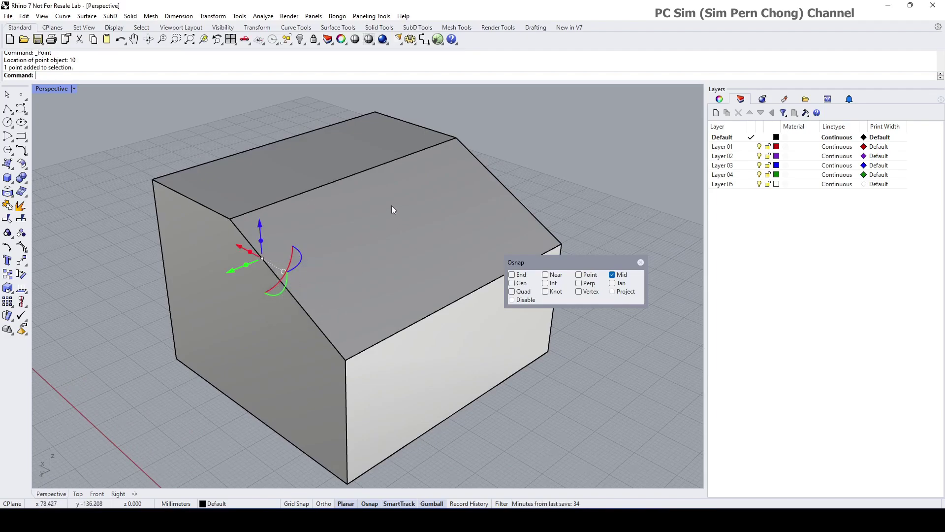
right_click_drag(447, 223, 366, 244)
key("Escape")
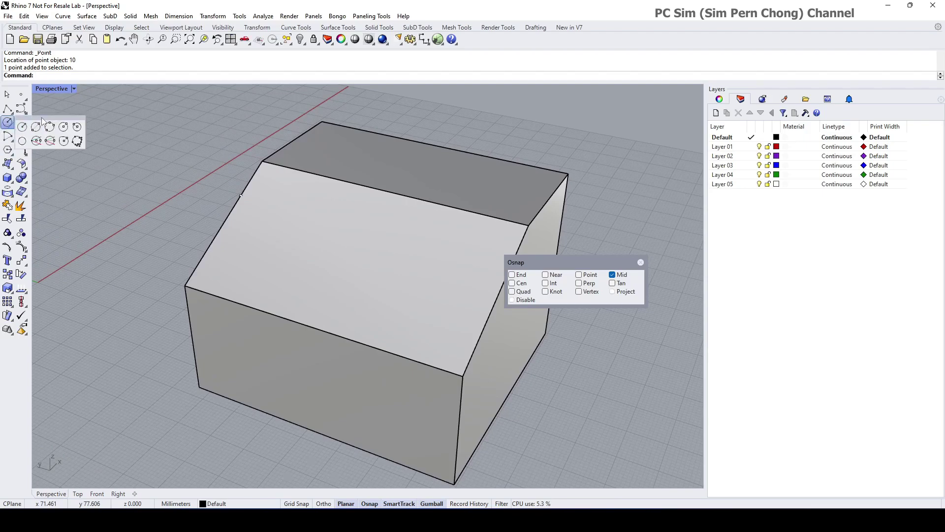
Float the Circle tool set over the Perspective viewport.
mouse_move(8, 124)
left_click_drag(61, 133, 122, 164)
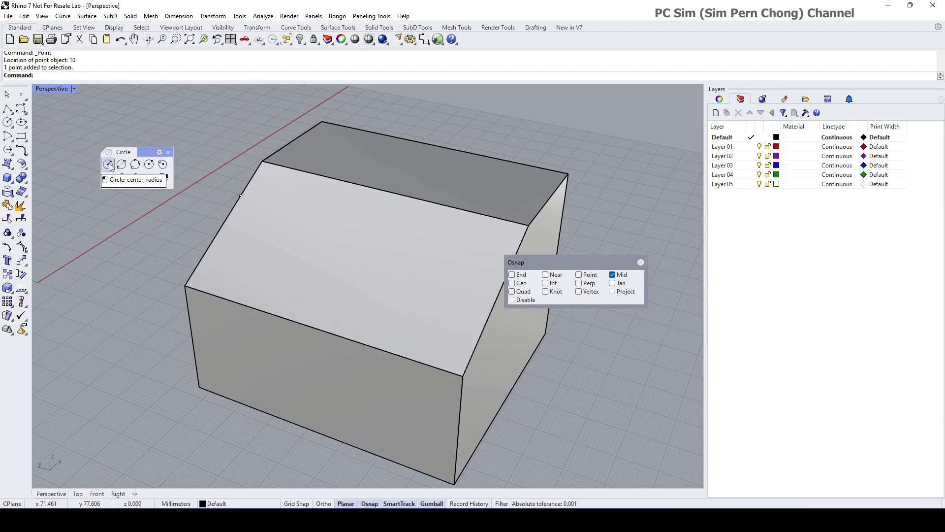